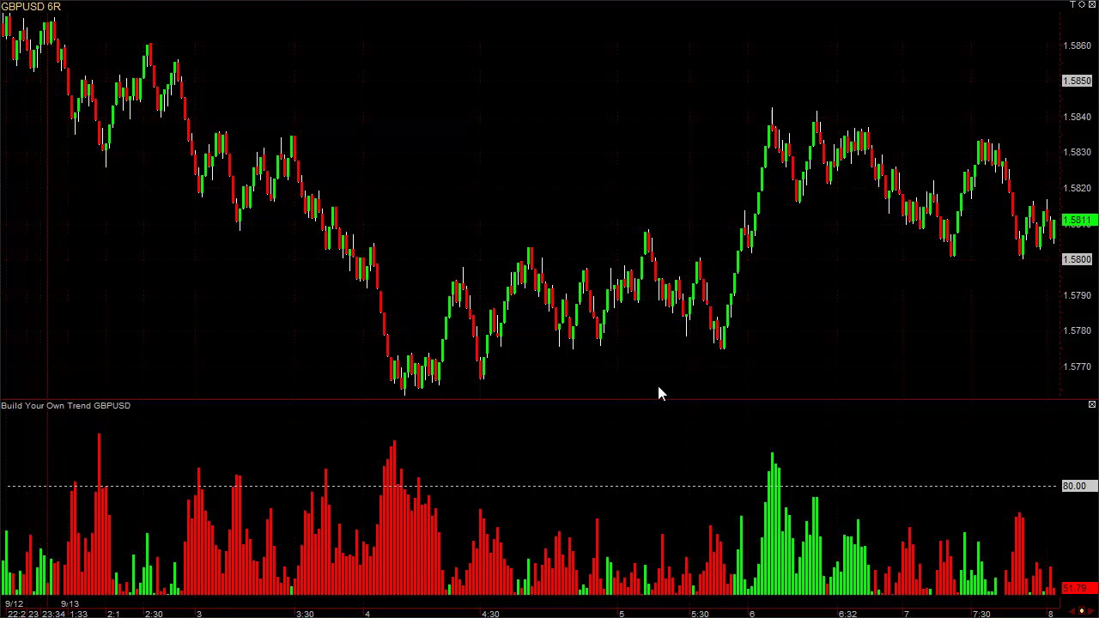
Open Chart Settings' Add Script page and browse down to the FX Build-a-Trend Histogram script.
right_click(448, 72)
click(466, 83)
click(271, 135)
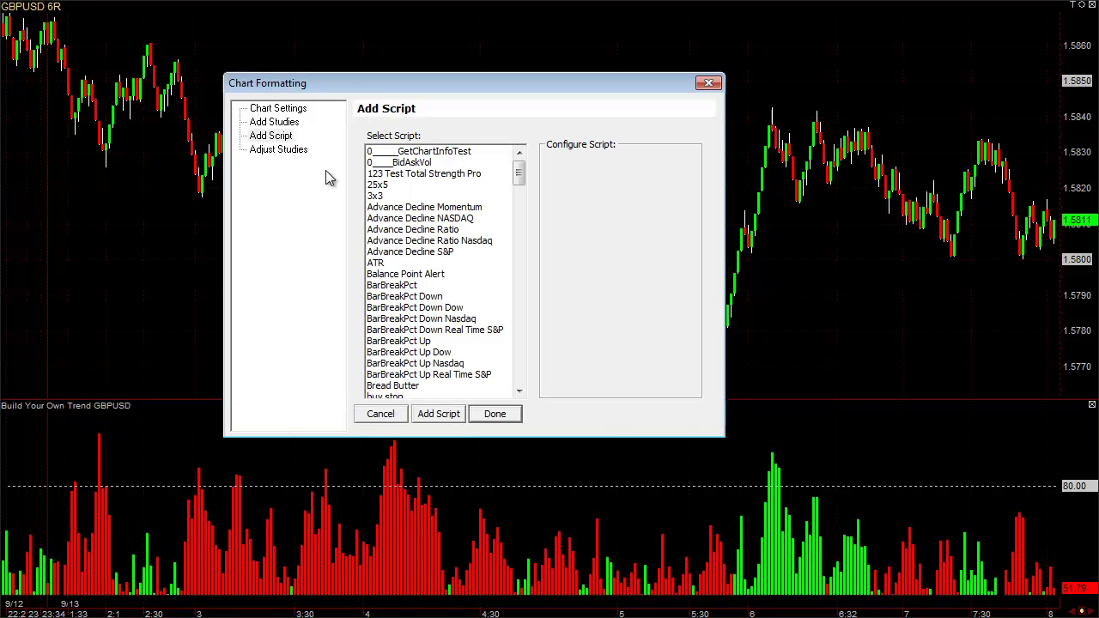
click(414, 331)
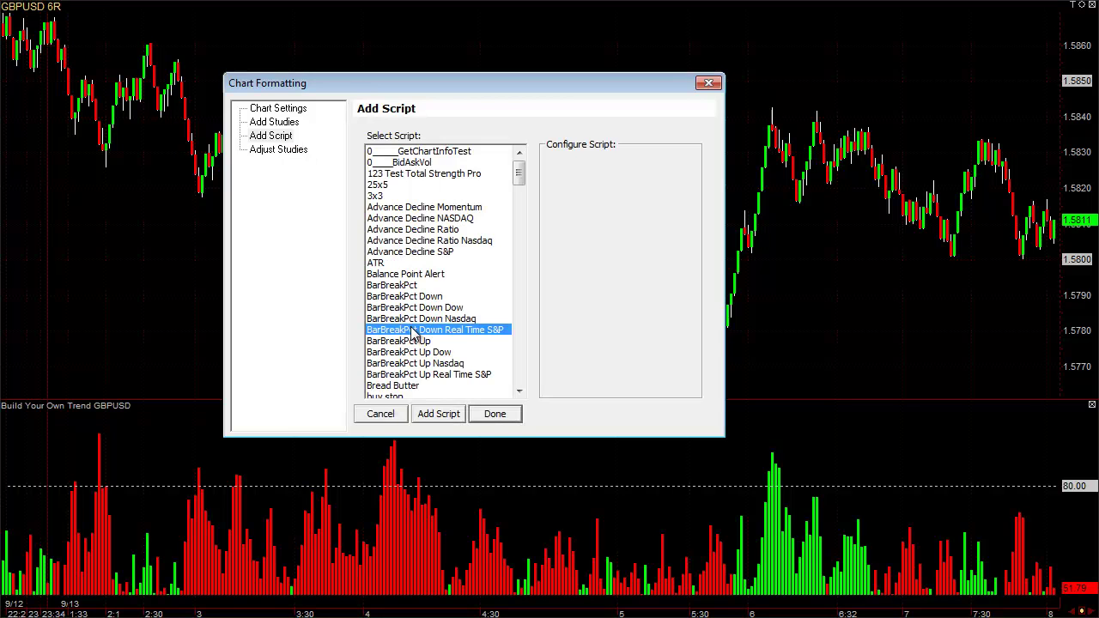
key(f)
scroll(438, 344, down, 2)
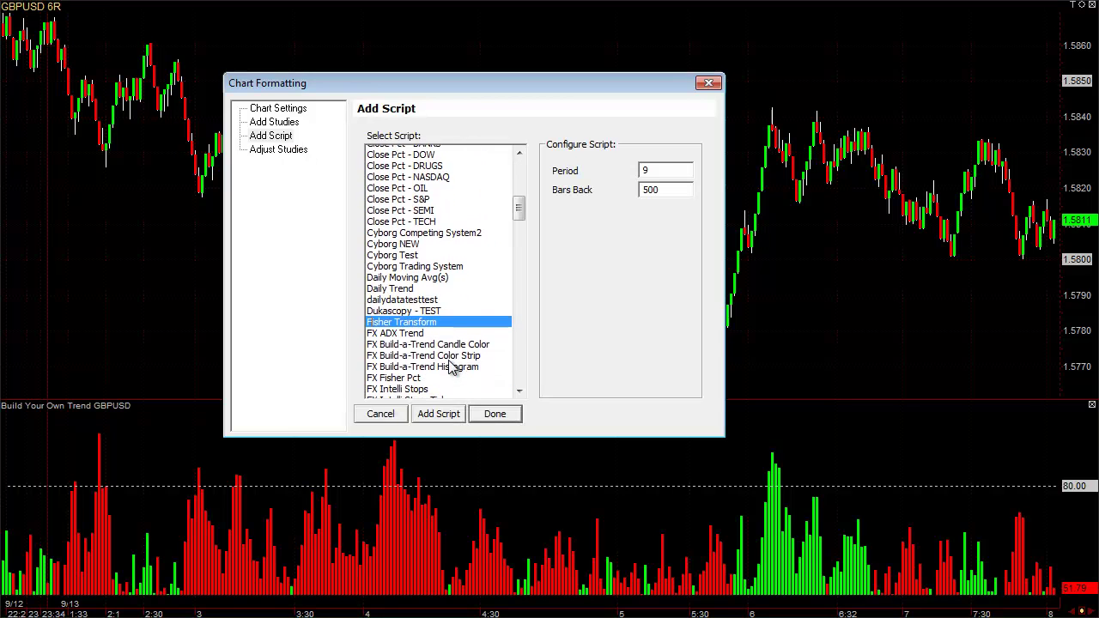
click(444, 342)
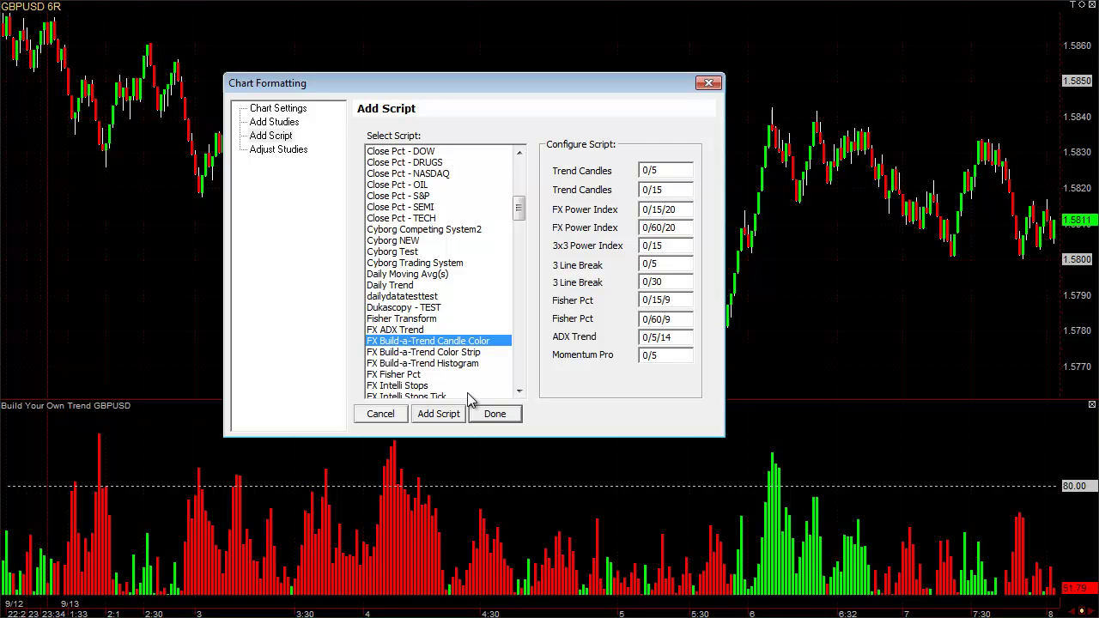
key(Down)
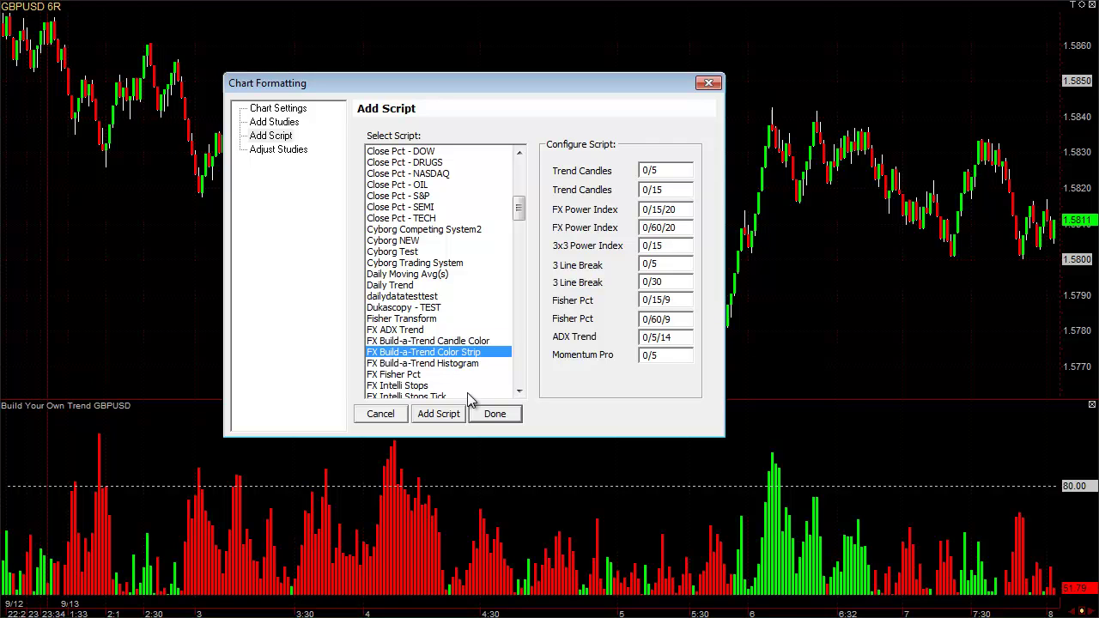
key(Down)
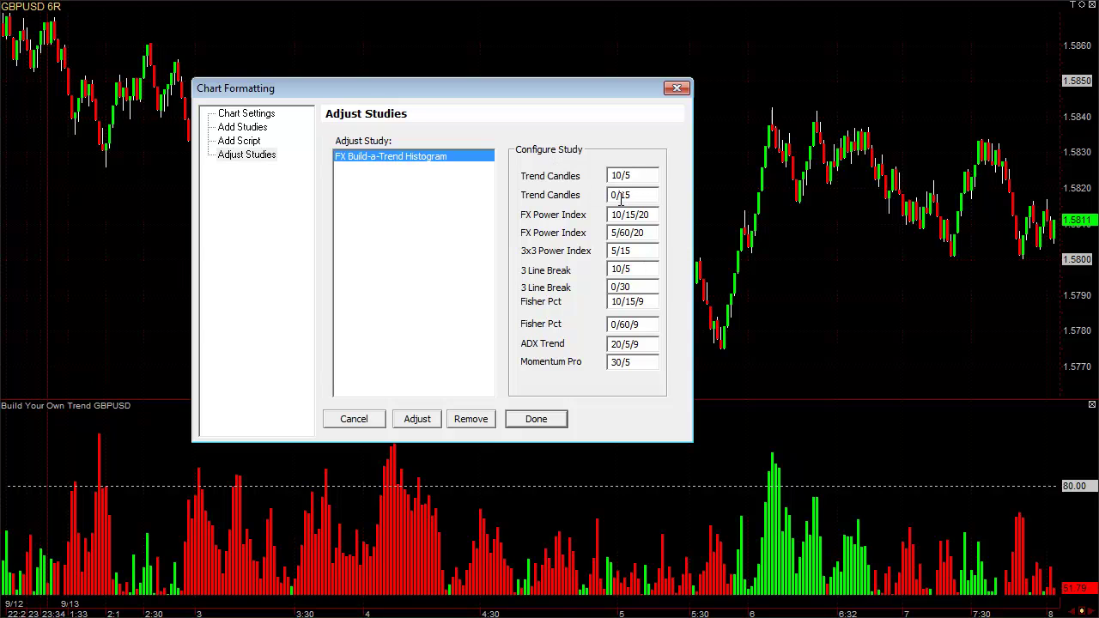
Change the second Trend Candles value from 15 to 30, then cancel the settings dialog.
drag(621, 196, 645, 199)
text(30)
click(376, 422)
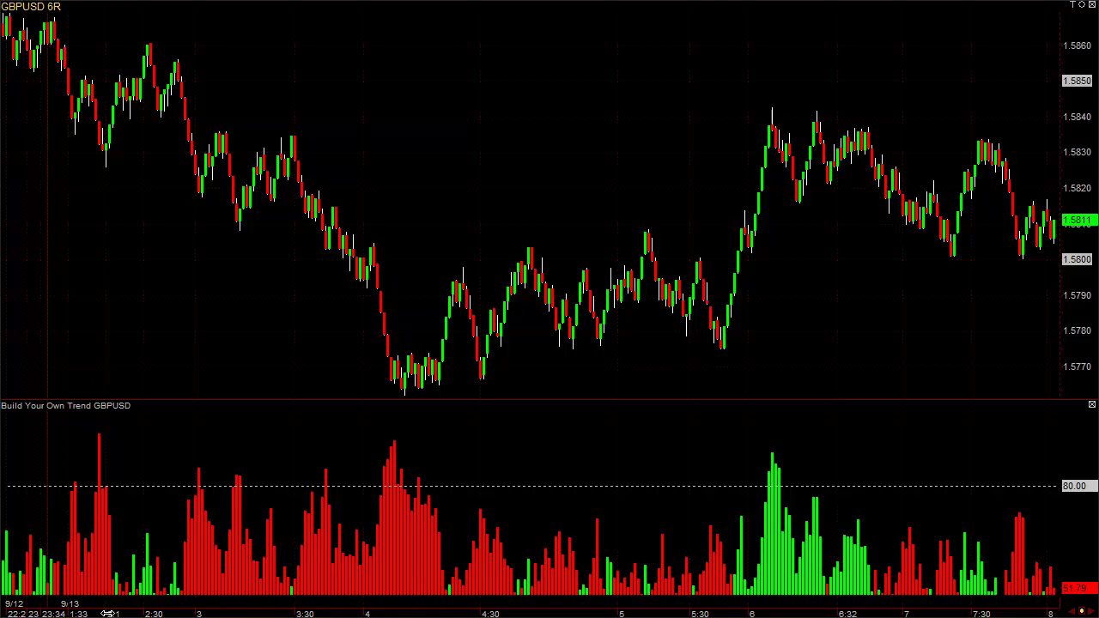
Scroll the GBPUSD 6R chart back in time to the 9/12 session.
scroll(407, 314, up, 10)
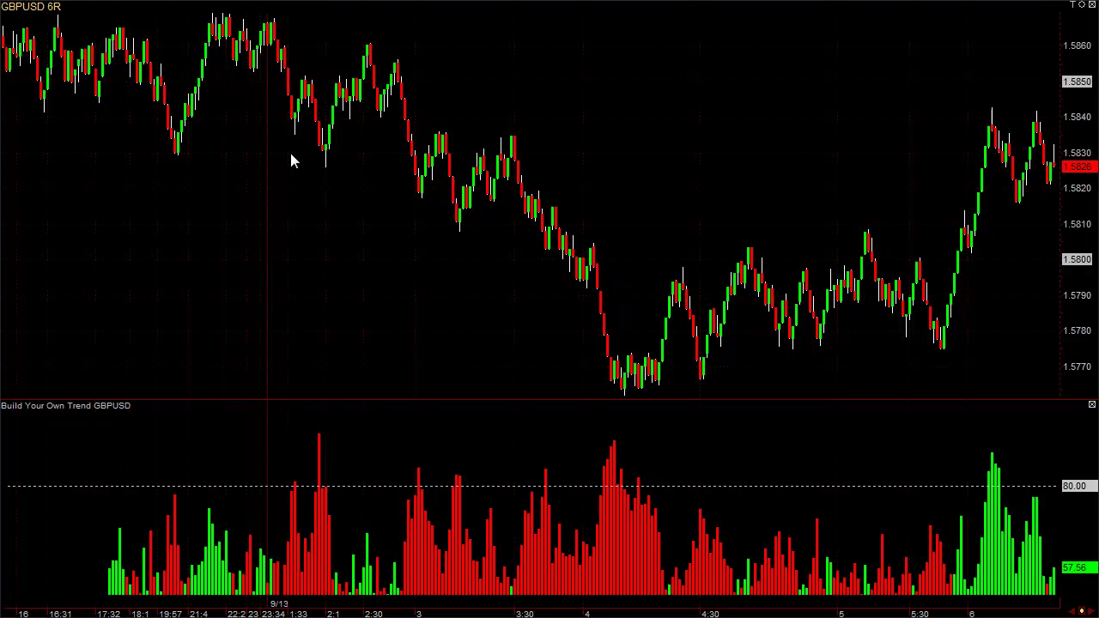
Widen the GBPUSD bars and draw rising and falling trendlines crossing over the early dip near 1:28.
scroll(288, 164, up, 2)
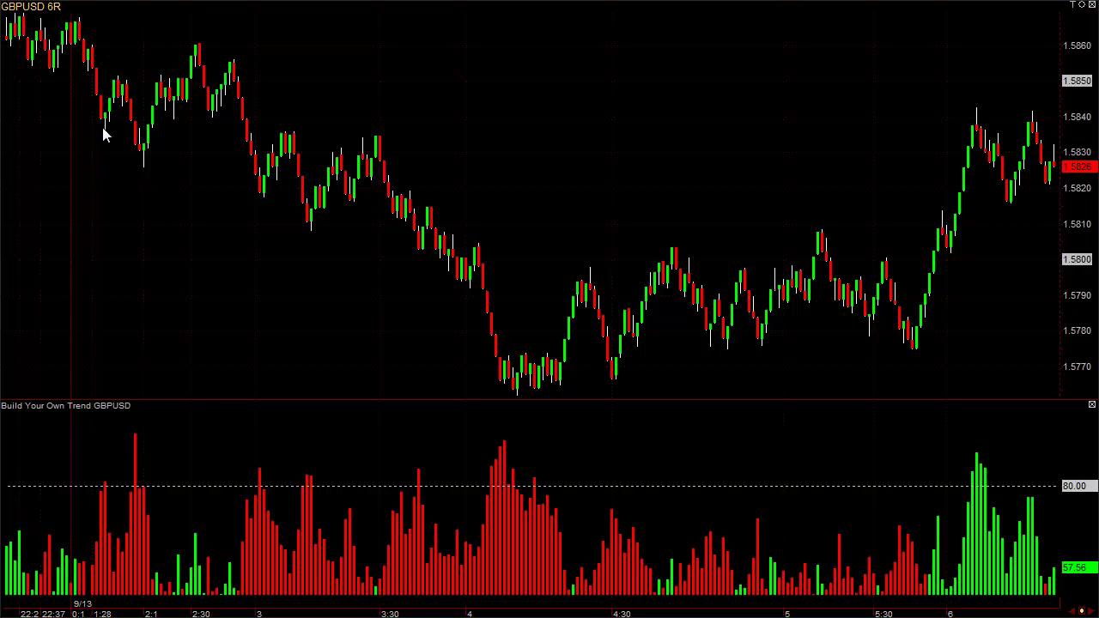
click(98, 480)
drag(96, 139, 126, 92)
mouse_move(118, 54)
mouse_down()
mouse_move(125, 129)
mouse_move(143, 152)
mouse_move(160, 149)
mouse_up()
Add a short horizontal level, then rising trendlines along the next upswing and under the bars after 3.
click(167, 109)
drag(155, 109, 196, 109)
drag(211, 115, 250, 58)
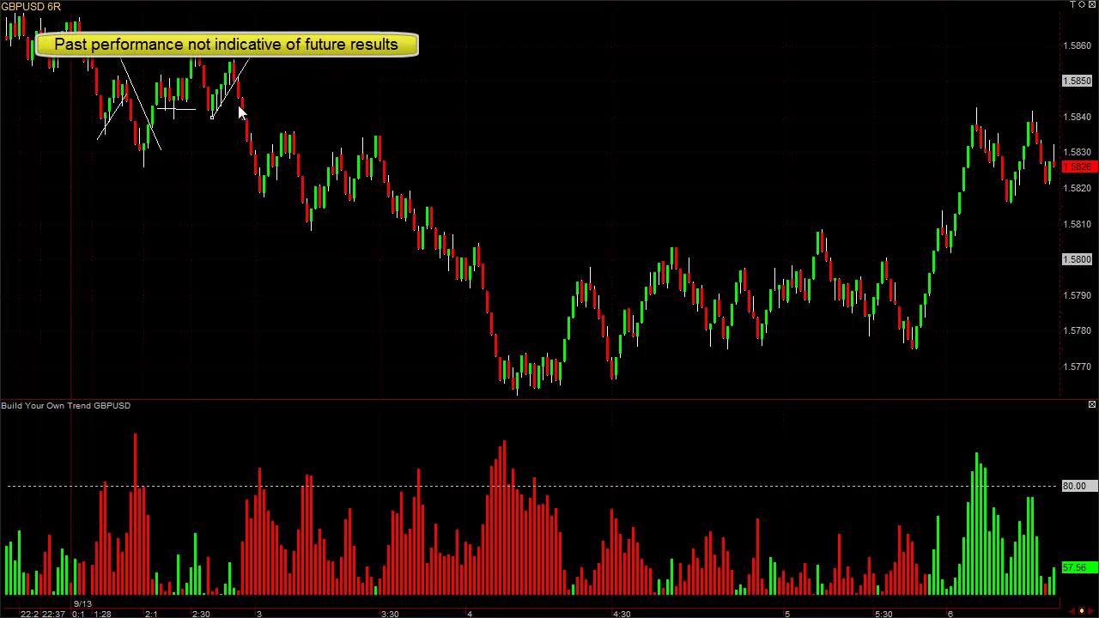
click(258, 199)
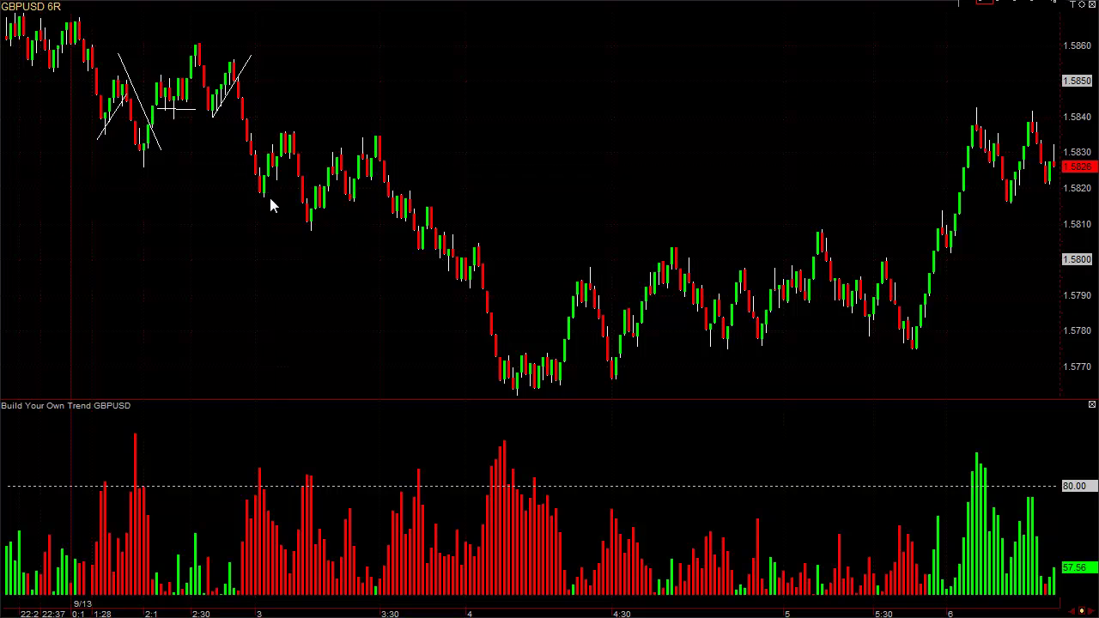
drag(256, 196, 311, 135)
click(311, 238)
Draw horizontal lines at the bottom and top of the small range near 1.5800 before 4.
drag(431, 280, 491, 280)
drag(421, 249, 495, 248)
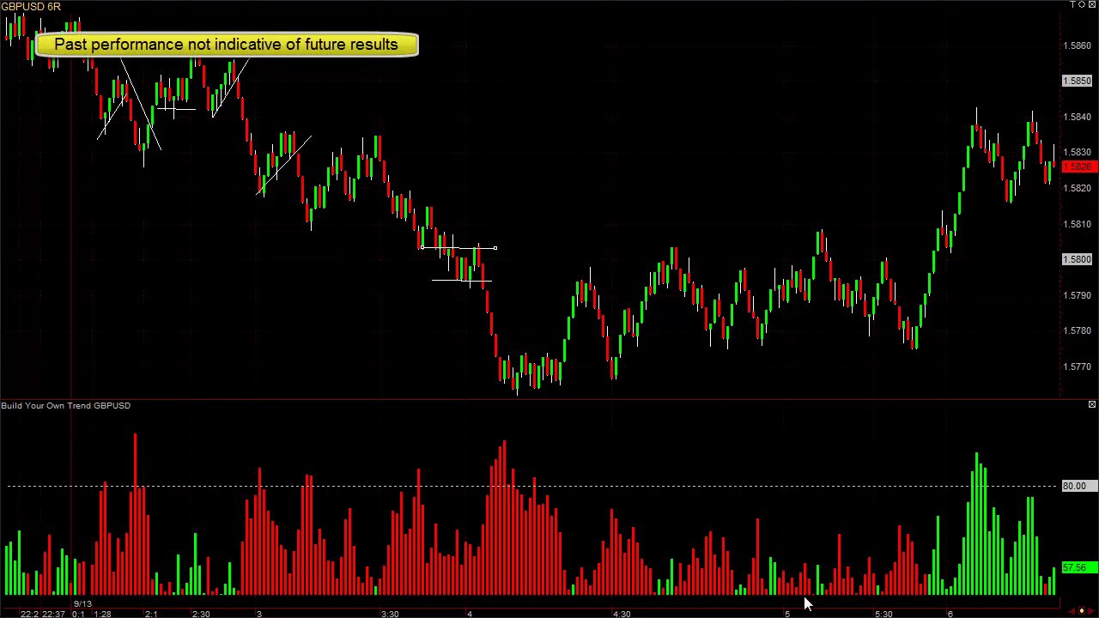
scroll(807, 609, down, 5)
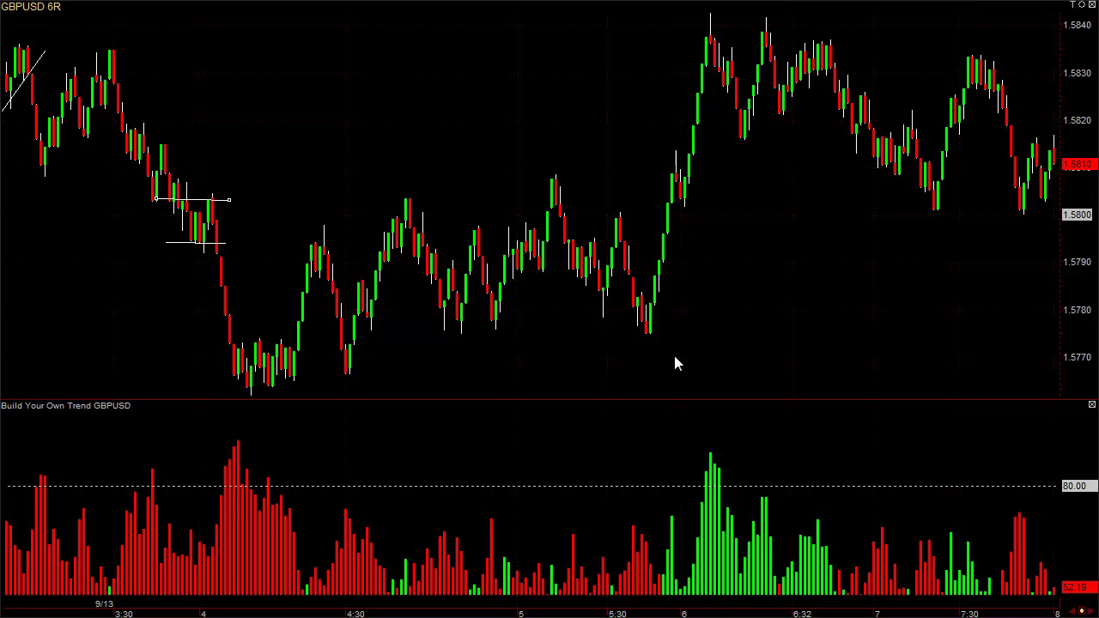
Draw a falling trendline down from the GBPUSD peak after 6.
middle_click(673, 169)
middle_click(685, 189)
mouse_move(672, 136)
mouse_down()
mouse_move(704, 198)
mouse_move(693, 206)
mouse_up()
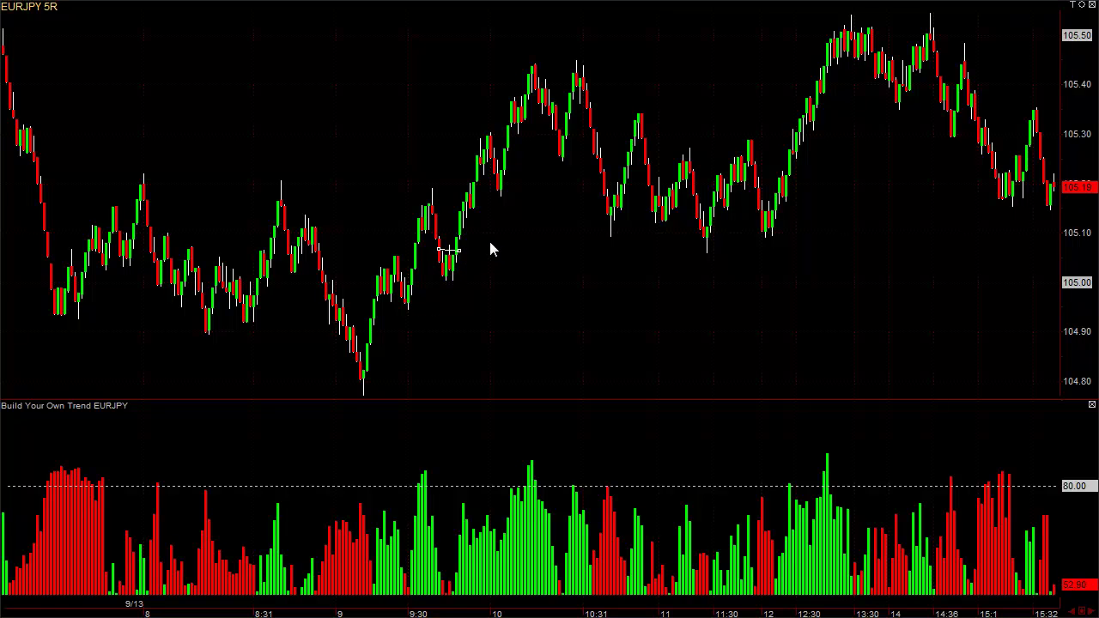
Drag the time axis to bring earlier EURJPY bars, back to 4:30, into view.
mouse_move(563, 69)
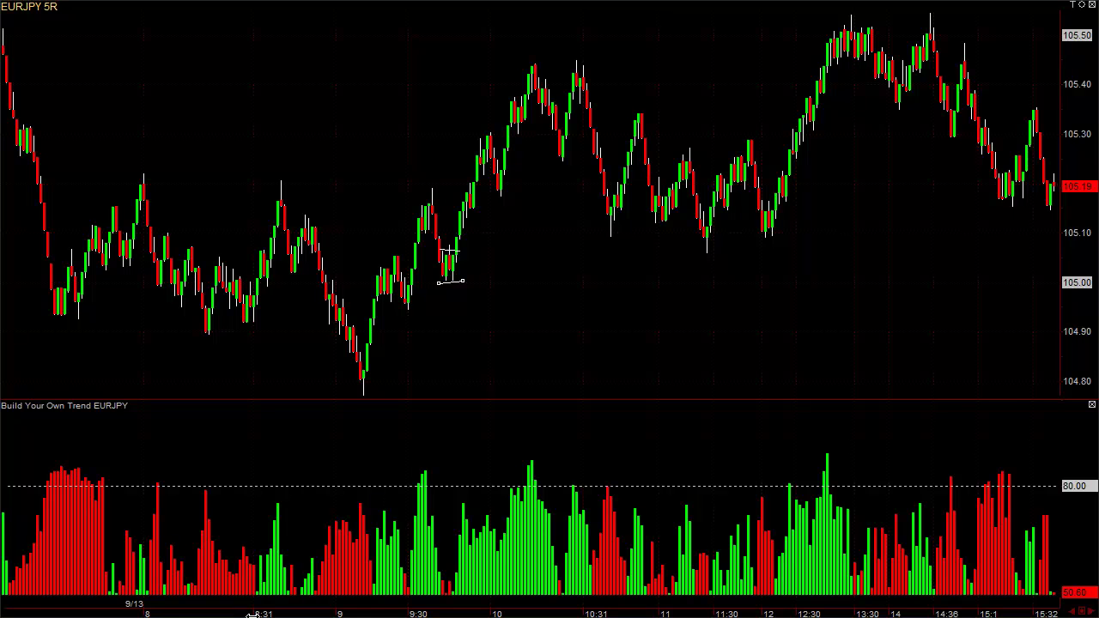
drag(247, 613, 920, 579)
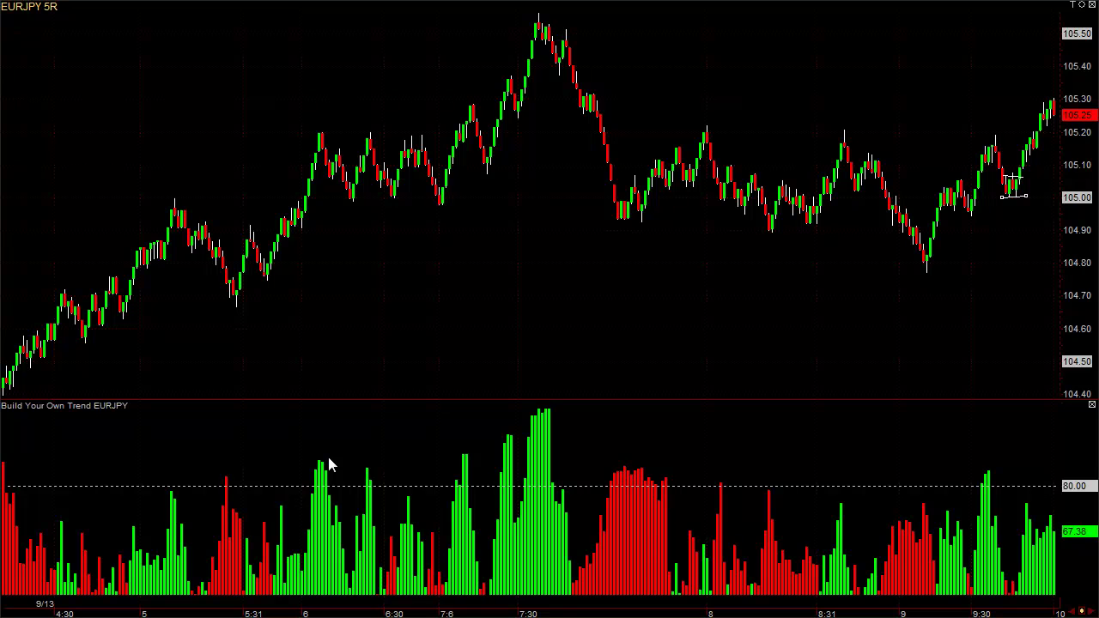
Draw a rising trendline from the low before 2:1, a short line over its top, and a longer line toward 2:32.
scroll(332, 466, up, 10)
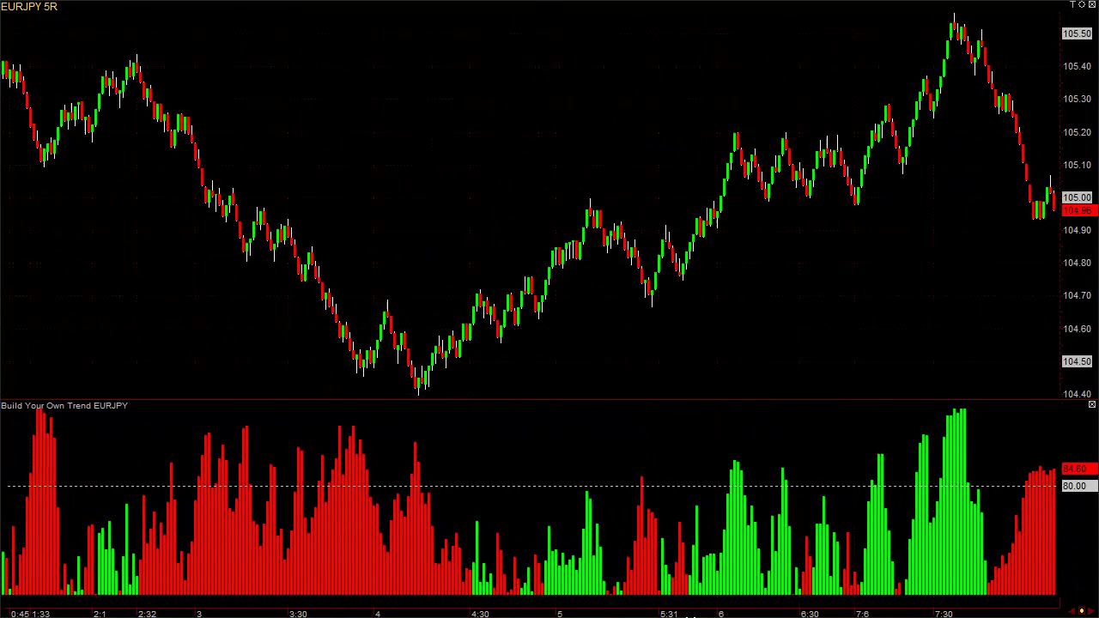
scroll(364, 390, up, 1)
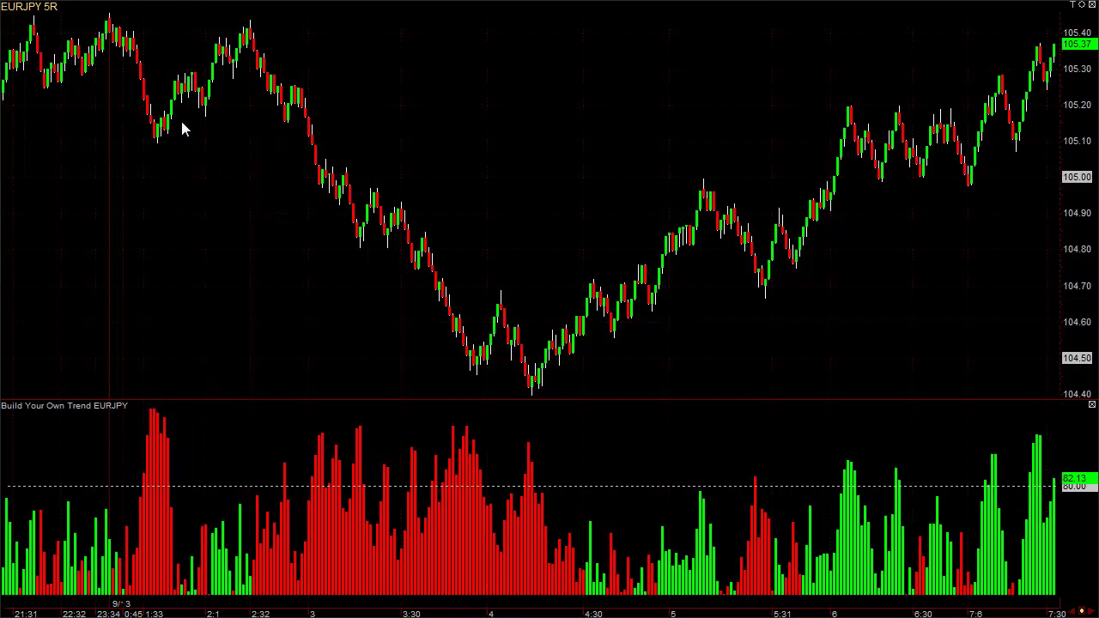
drag(158, 136, 195, 78)
drag(170, 68, 199, 72)
drag(160, 173, 263, 36)
Draw a near-flat line around 105.20 below the EURJPY bars near 3.
drag(254, 129, 336, 120)
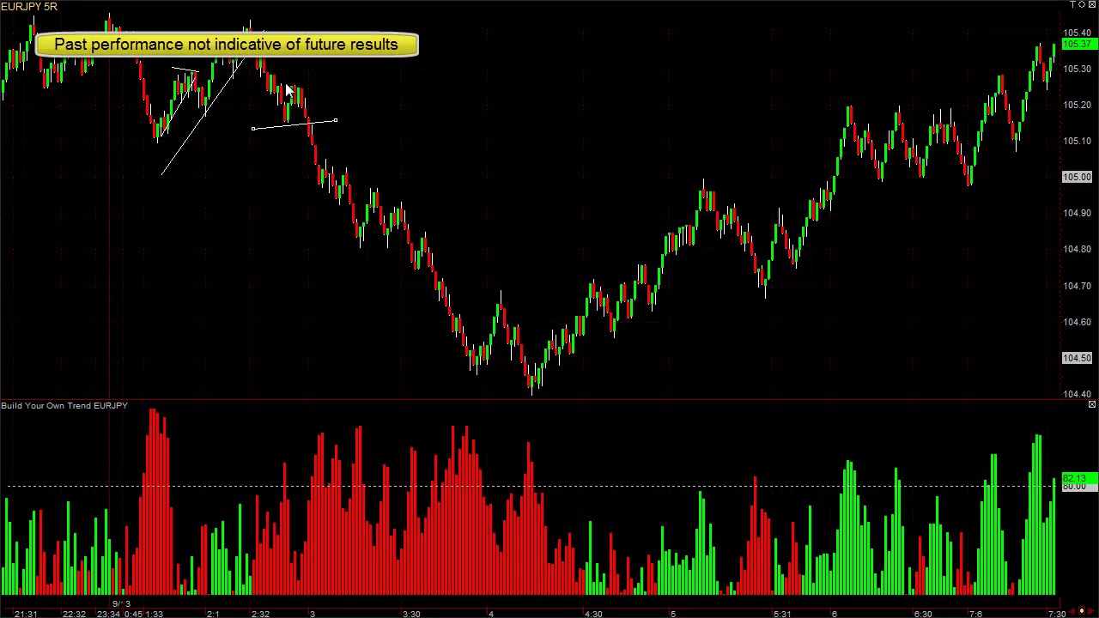